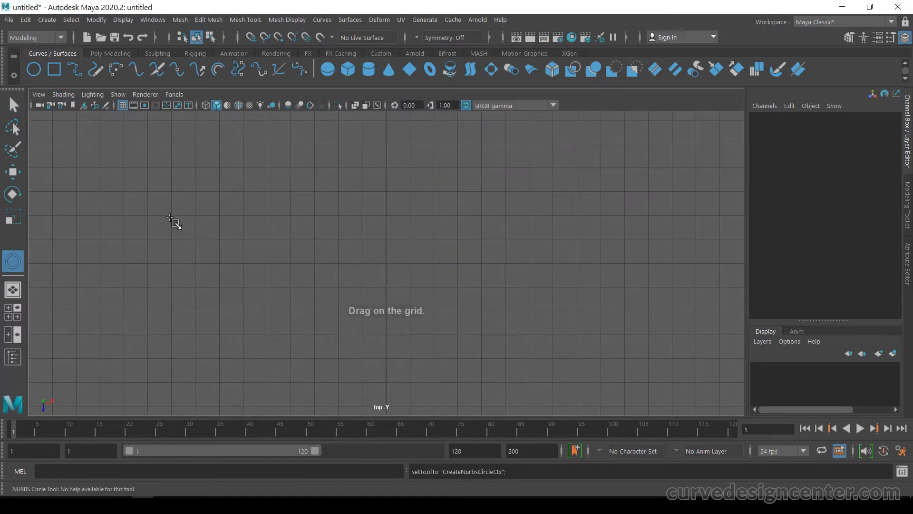
Step: Draw a NURBS circle in the top view and duplicate it, offsetting the copy to the right so the circles overlap
drag(187, 222, 234, 268)
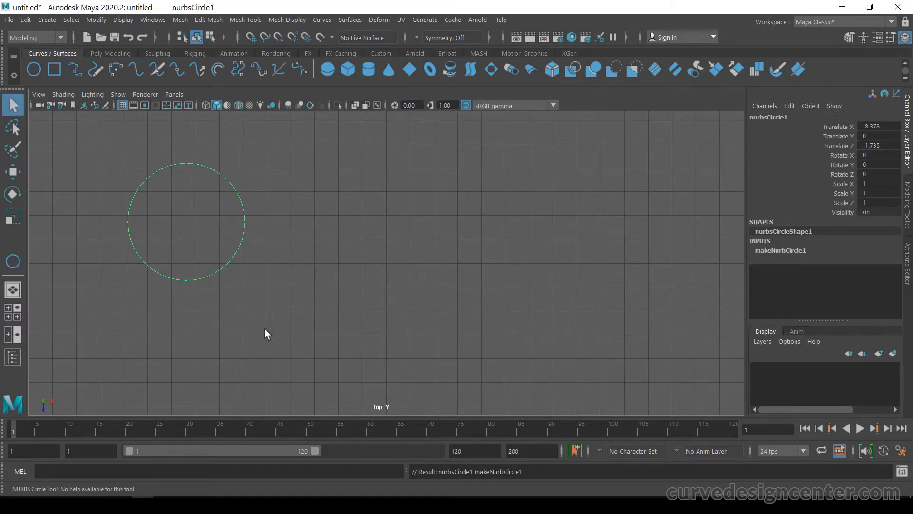
key(w)
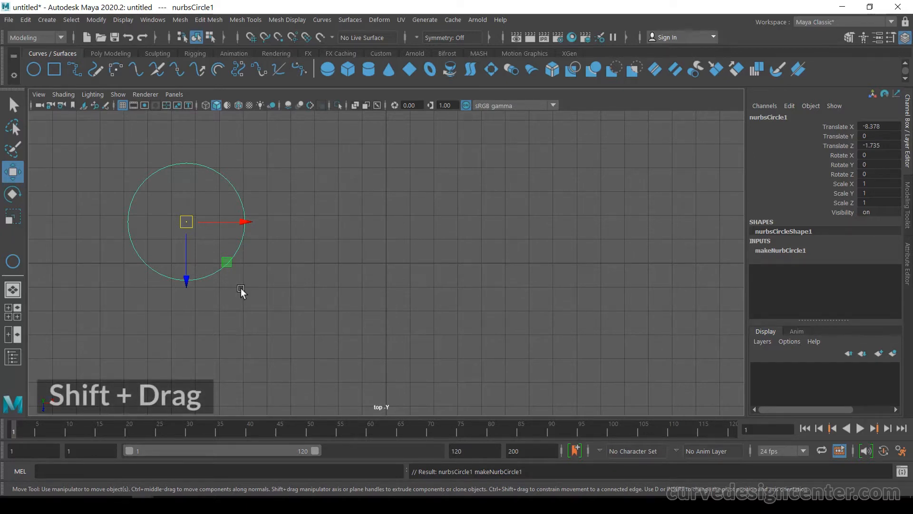
shift+drag(235, 224, 304, 226)
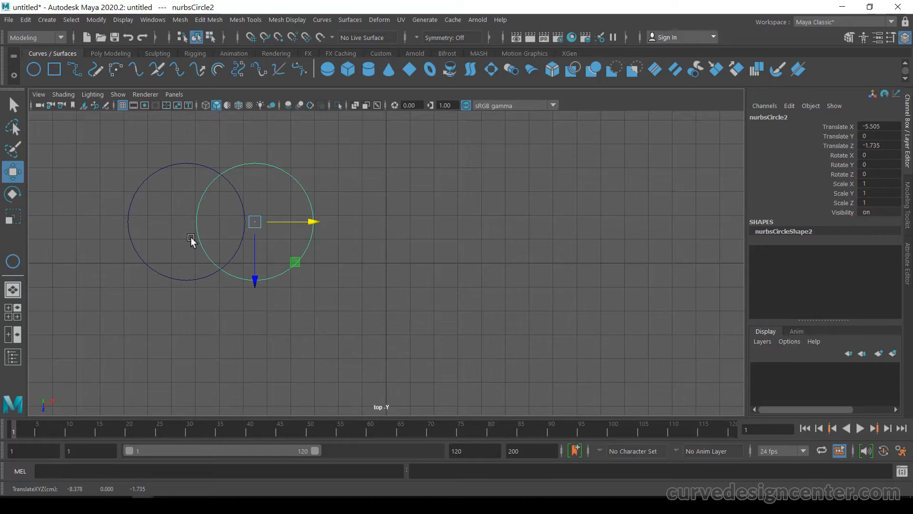
Step: Select both circles and run Intersect on them
click(367, 309)
drag(182, 141, 238, 237)
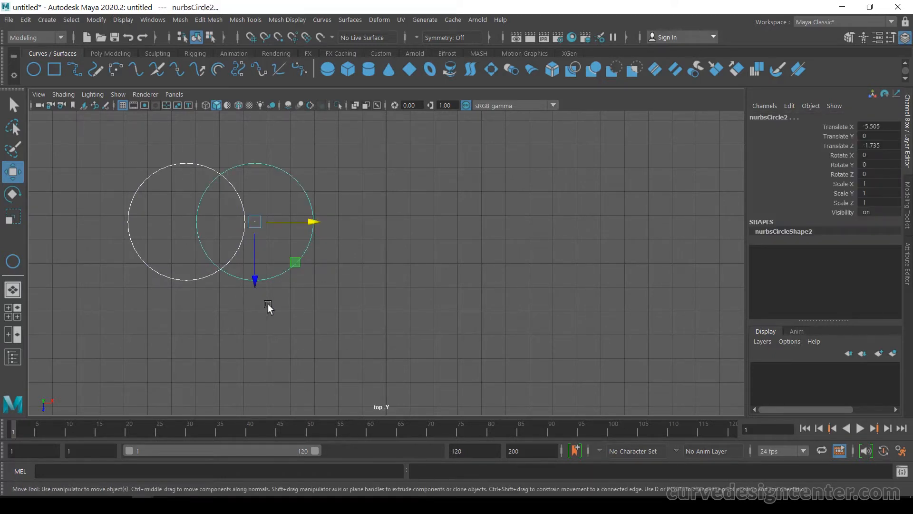
click(324, 20)
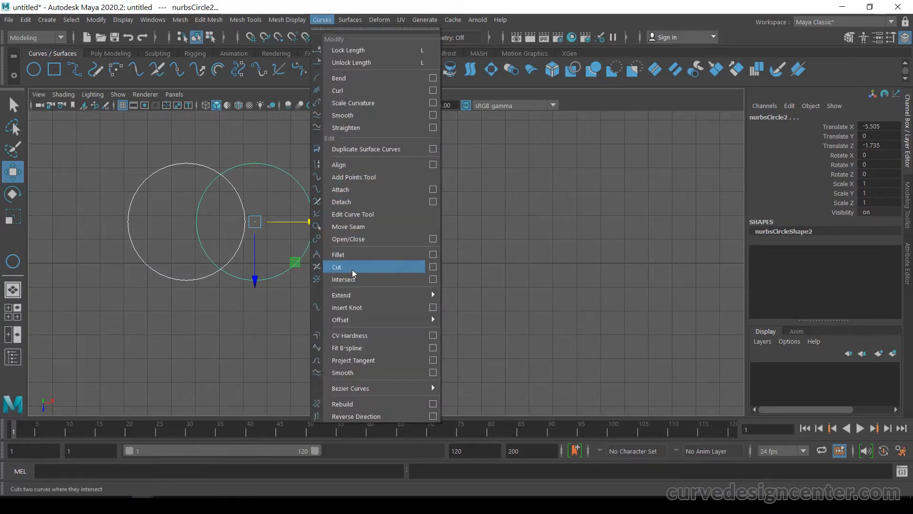
click(381, 279)
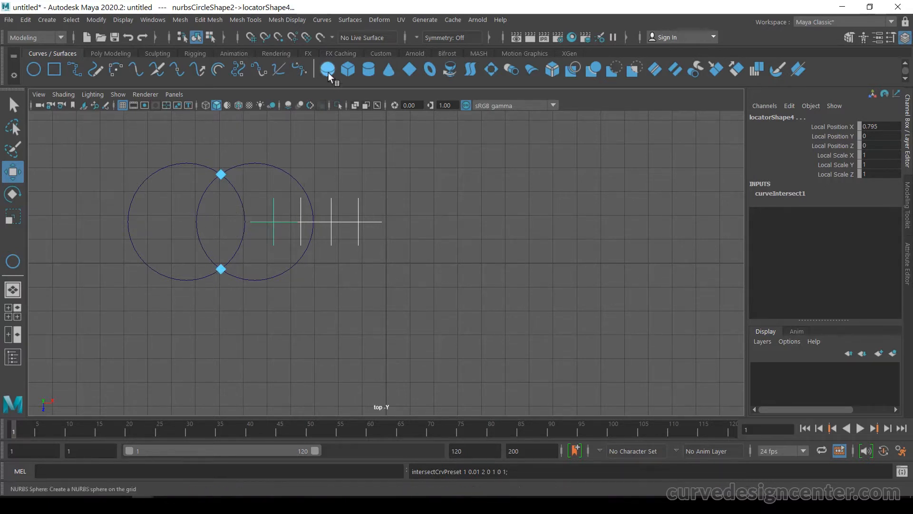
Step: Cut the two circles where they intersect
click(321, 19)
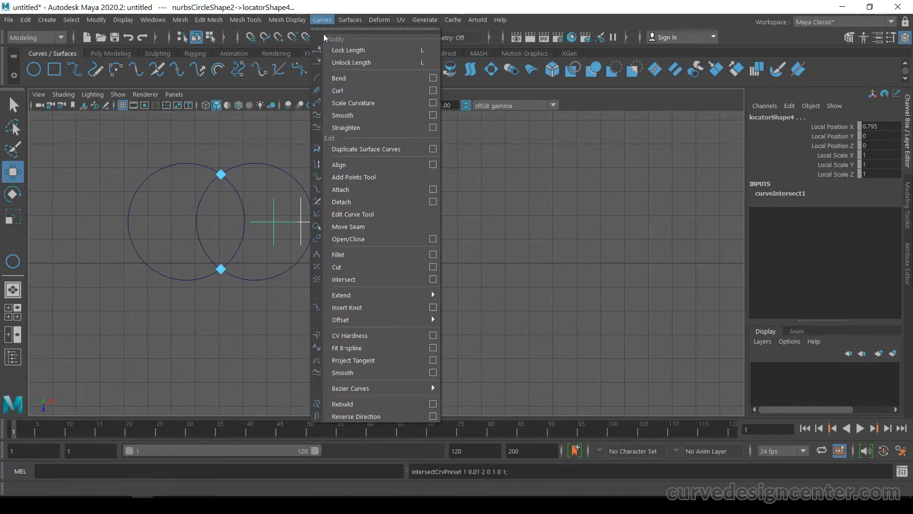
click(355, 268)
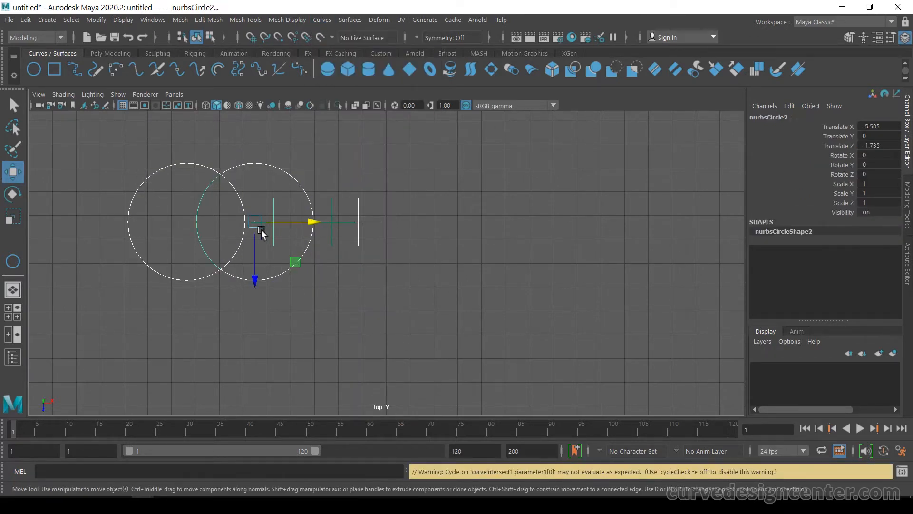
Step: Select individual cut segments to inspect how the circles were split
click(155, 169)
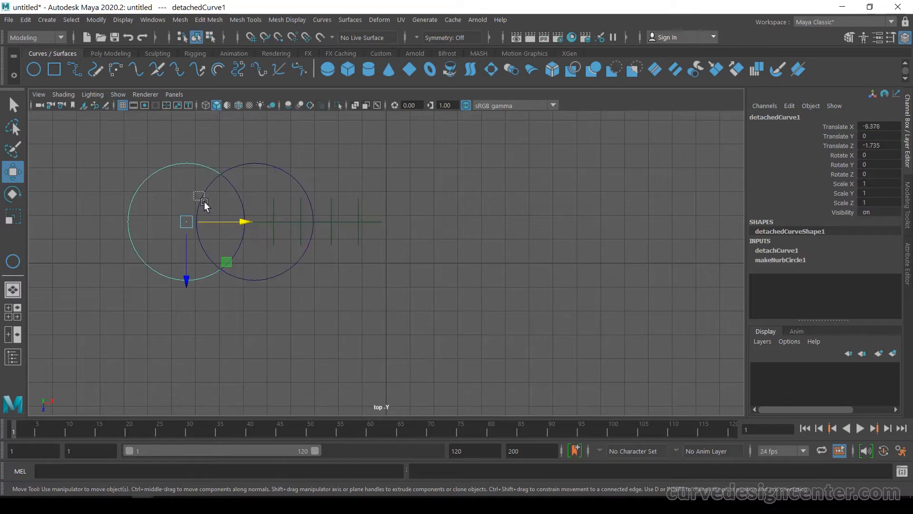
drag(204, 201, 237, 195)
drag(285, 164, 276, 177)
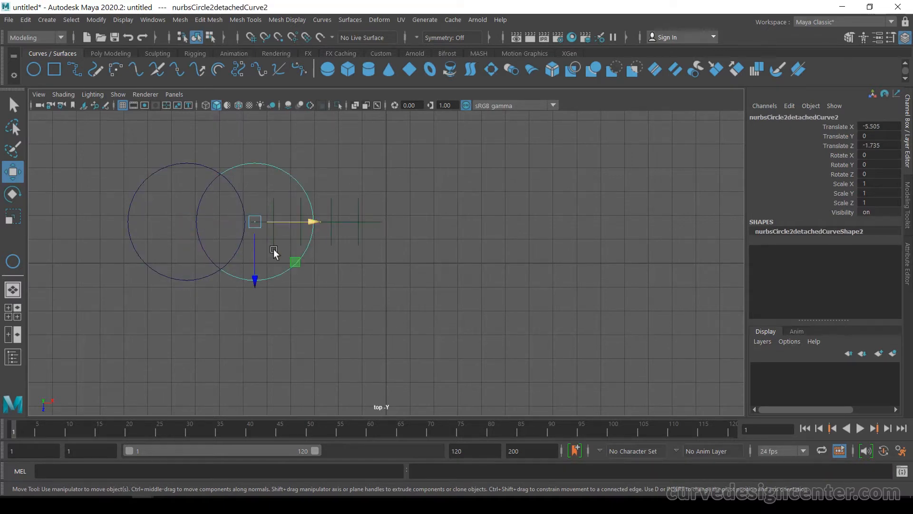
click(414, 154)
Step: Delete the intersection locators left from the Intersect operation
drag(329, 188, 381, 273)
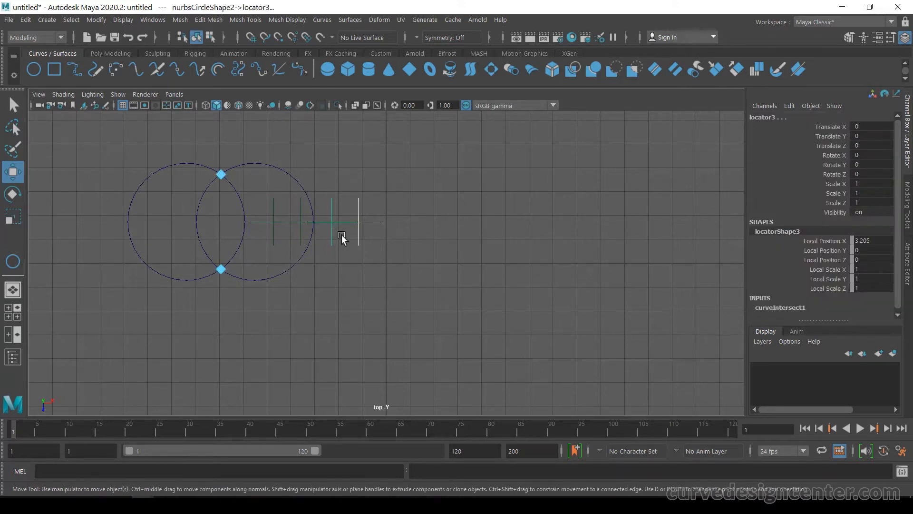
key(Delete)
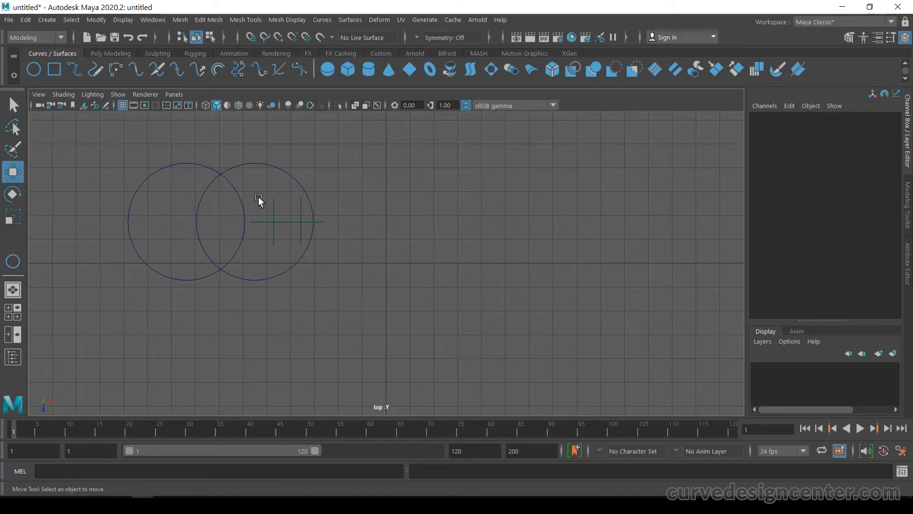
drag(293, 238, 295, 239)
key(Delete)
Step: Select all cut segments of the circle pair and duplicate them to the right
drag(128, 147, 378, 321)
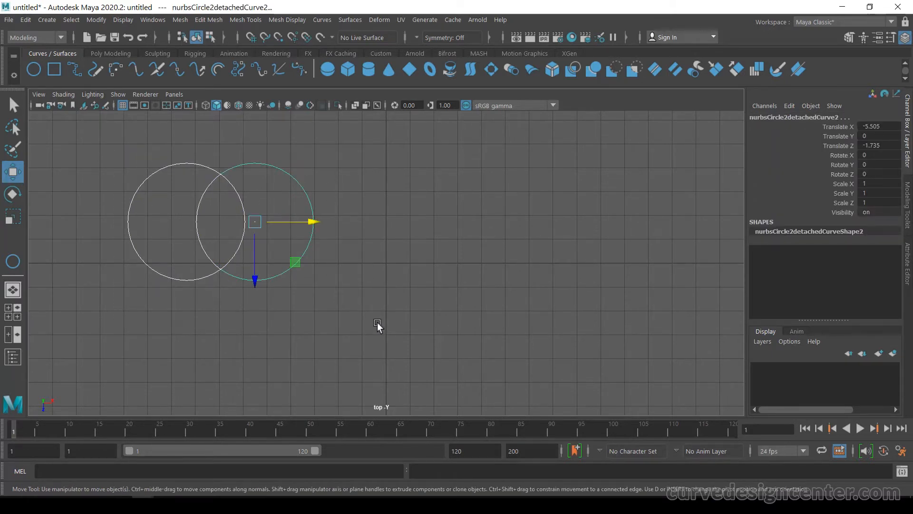
mouse_move(306, 227)
shift+mouse_down()
mouse_move(365, 237)
mouse_move(543, 232)
shift+mouse_up()
Step: Duplicate the circle pair again below the others and shift the copy left
scroll(330, 245, down, 2)
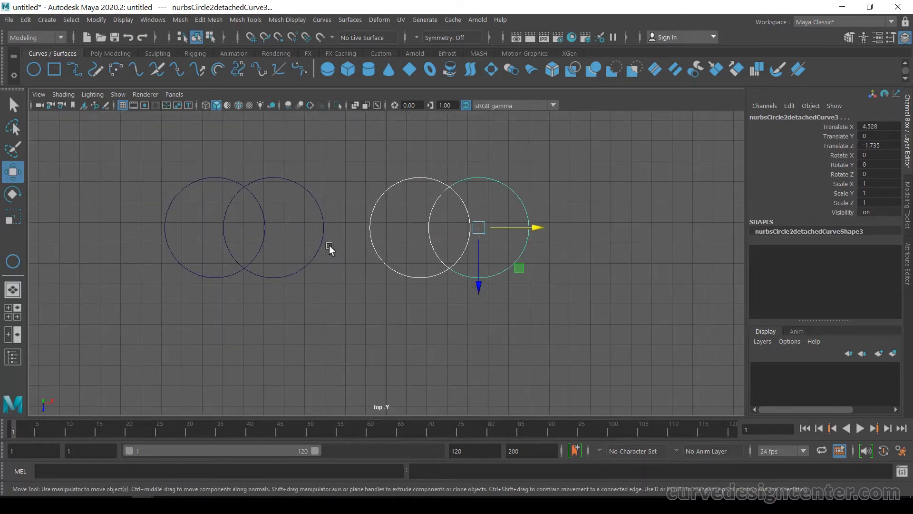
scroll(335, 248, down, 2)
shift+drag(466, 287, 474, 388)
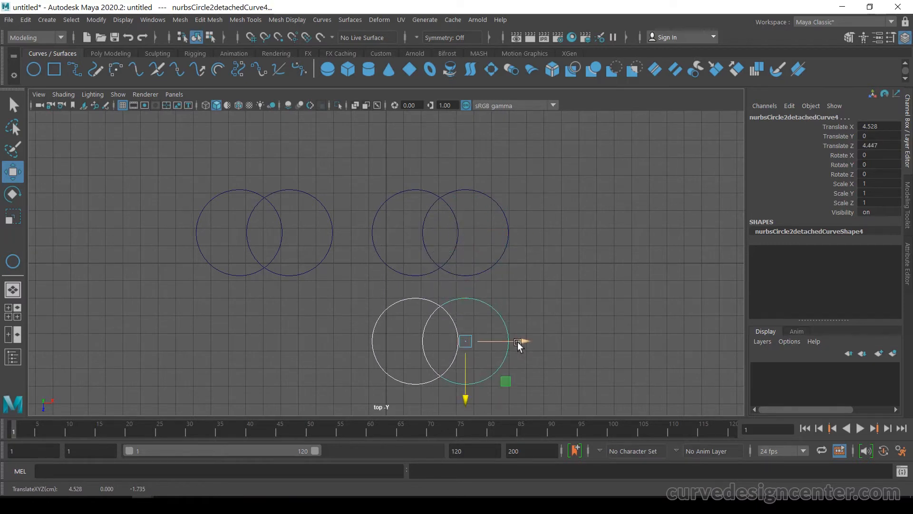
drag(518, 342, 420, 341)
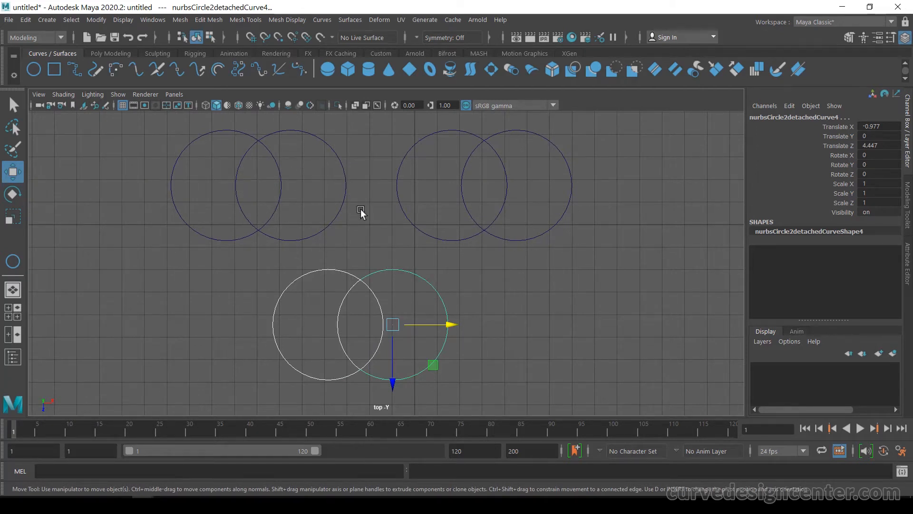
Step: Delete the inner overlapping arcs of the first pair, leaving a combined two-lobe outline
drag(214, 171, 303, 195)
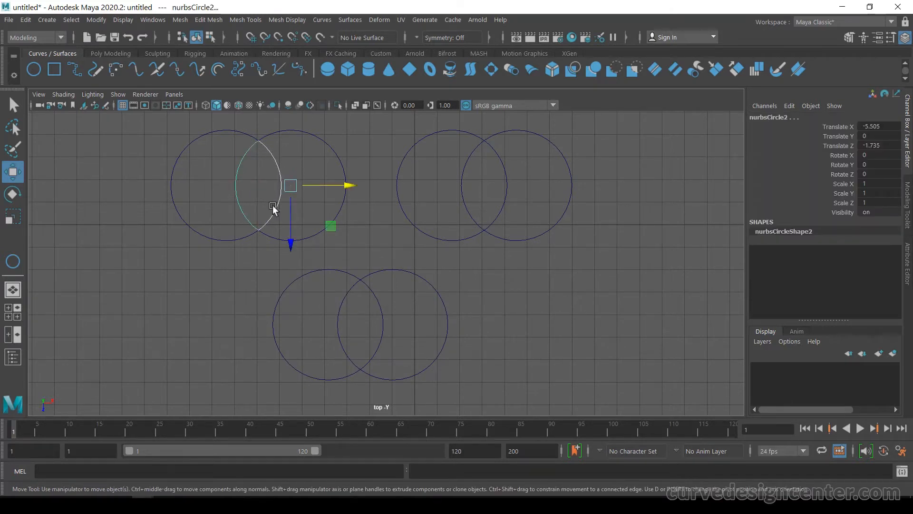
key(Delete)
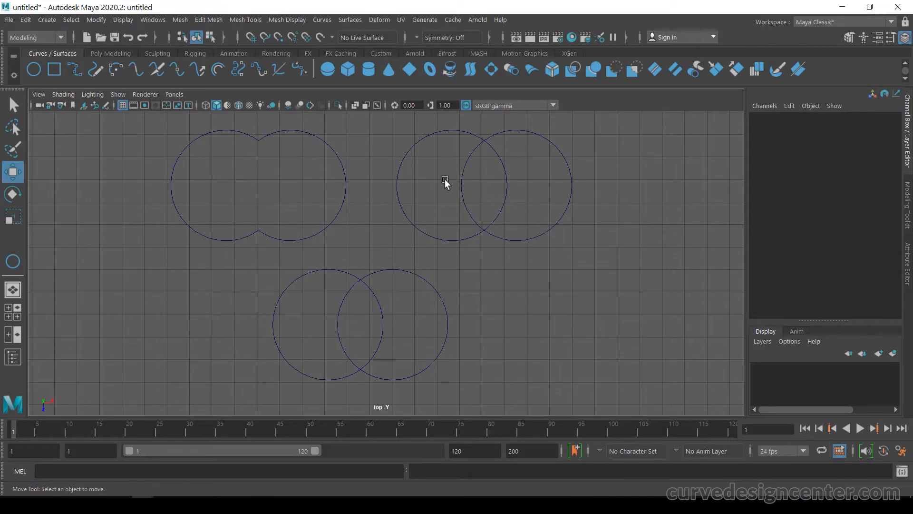
Step: Delete the second pair's right circle and the third pair's left circle segments, leaving two crescents
drag(490, 173, 619, 174)
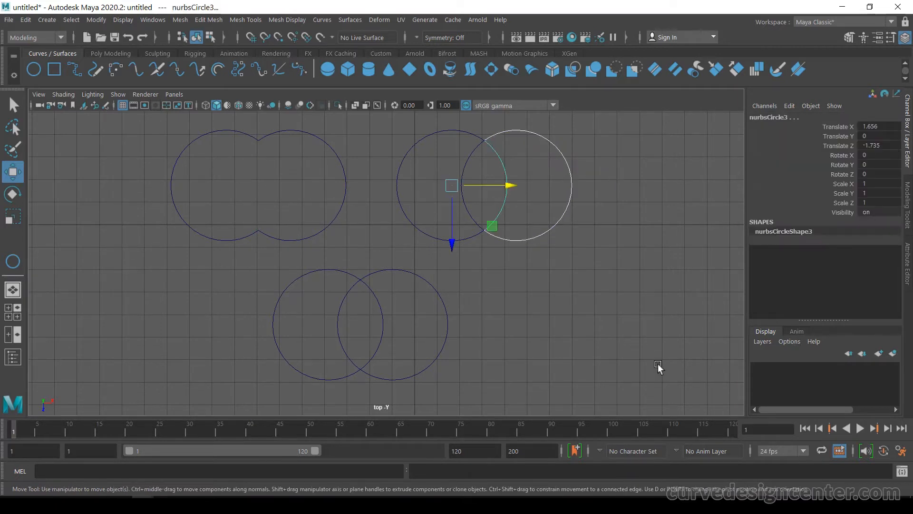
key(Delete)
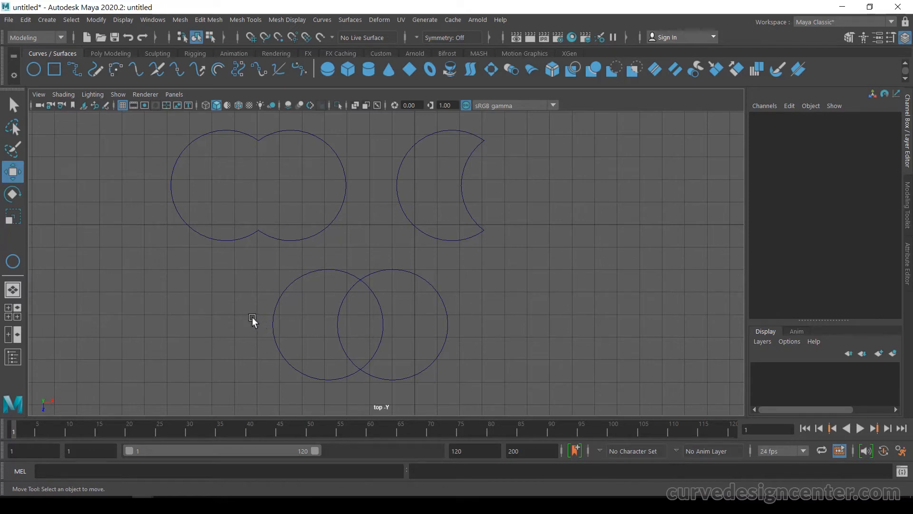
drag(253, 317, 349, 333)
key(Delete)
Step: Show the Outliner and attach the first outline's two arcs into a single curve
drag(237, 212, 263, 257)
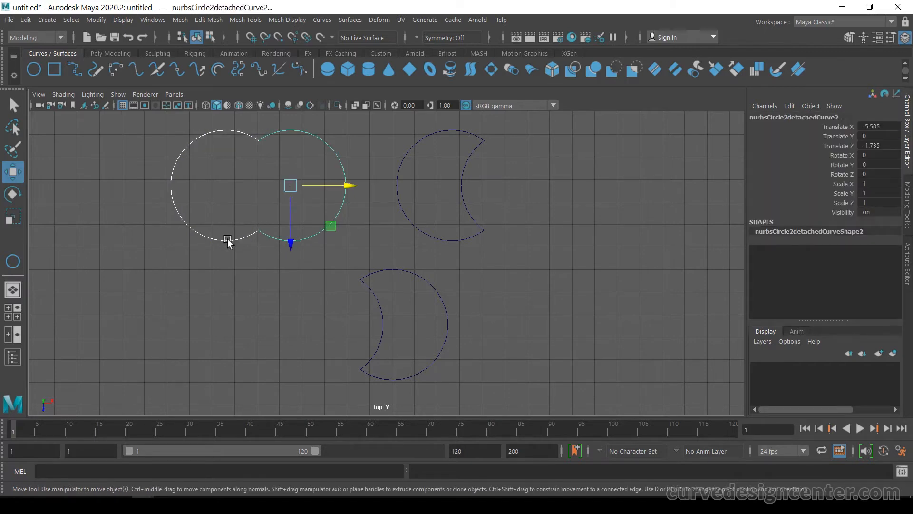
click(13, 358)
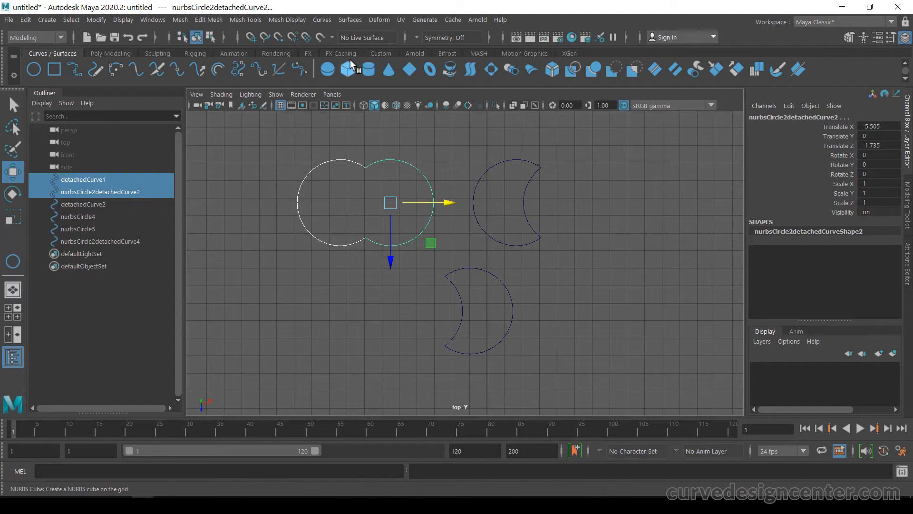
click(327, 22)
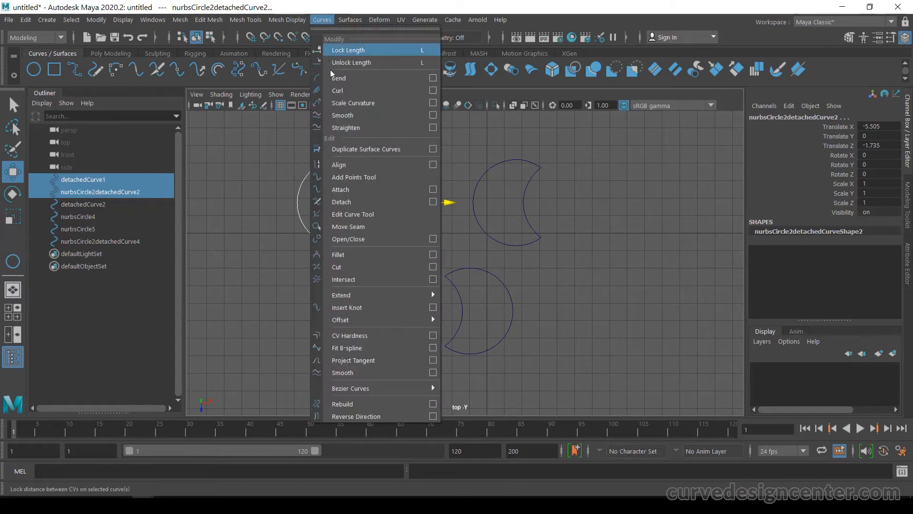
click(348, 194)
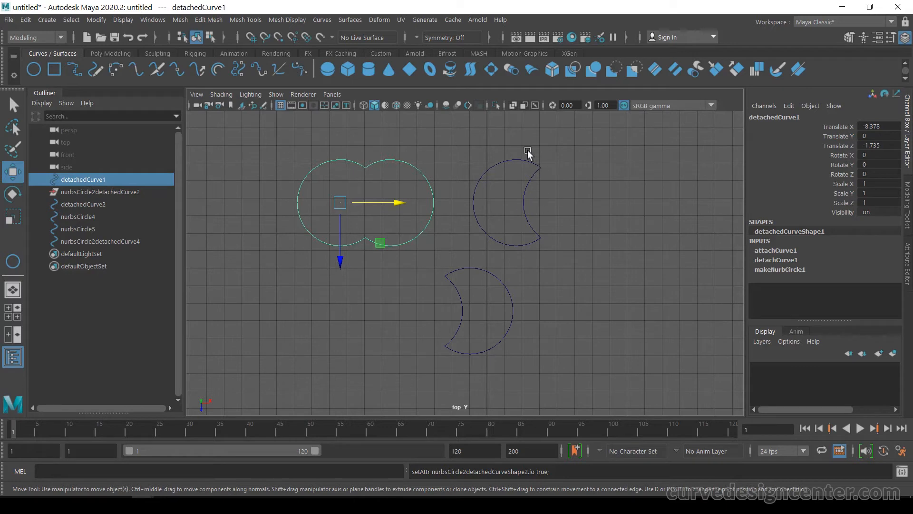
Step: Attach the two arcs of the upper crescent into one curve
drag(505, 140, 554, 209)
click(553, 205)
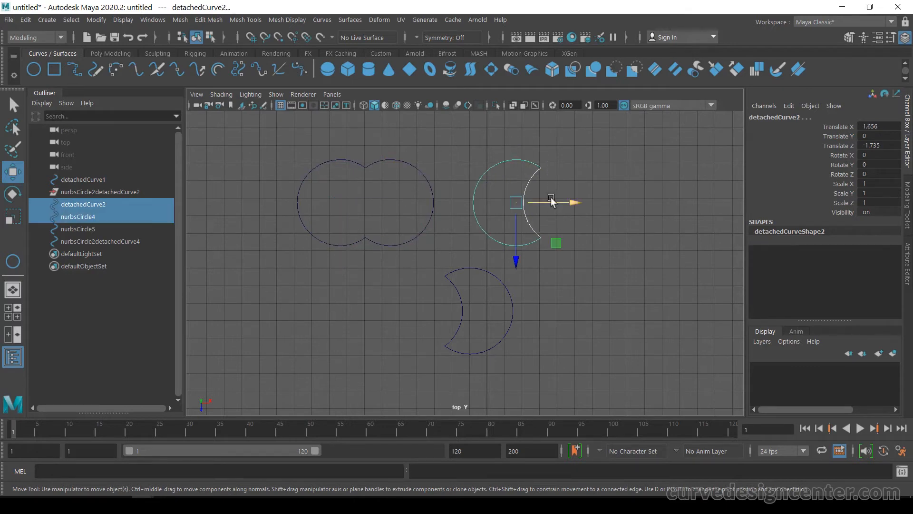
click(322, 19)
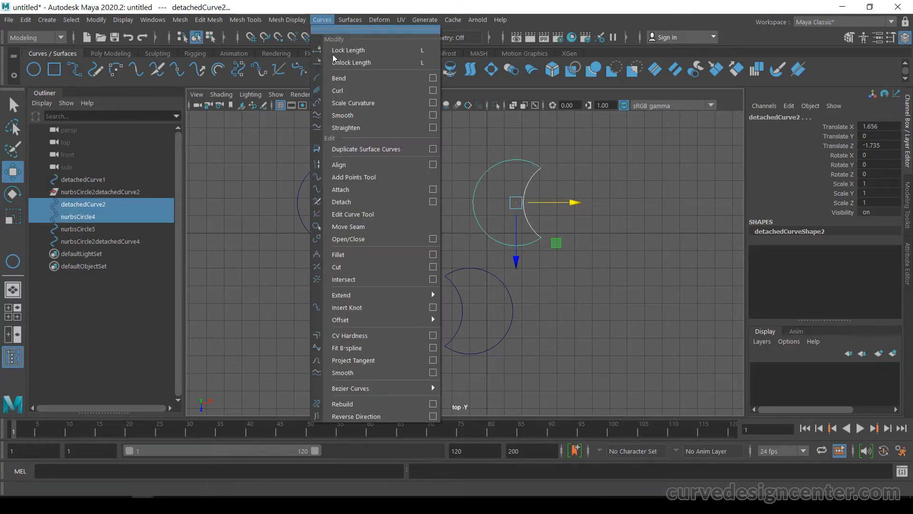
click(363, 190)
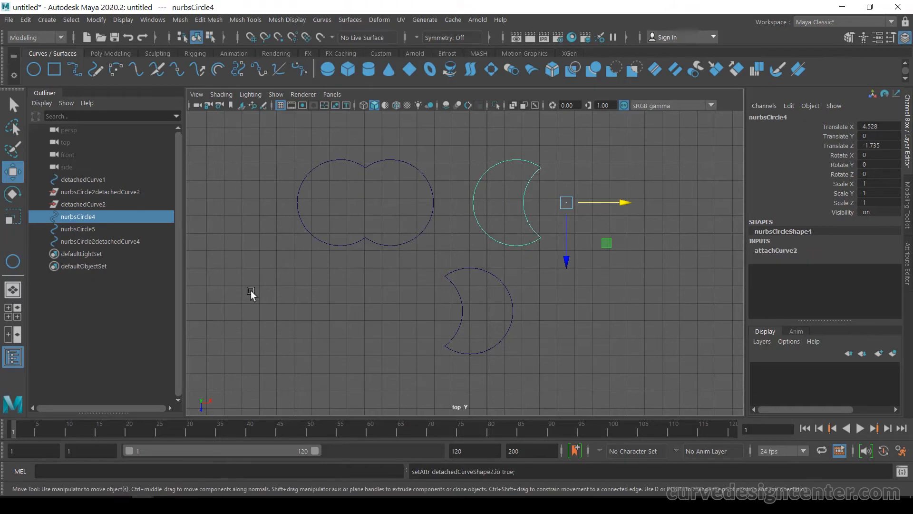
Step: Attach the two arcs of the lower crescent into one curve
drag(424, 275, 504, 325)
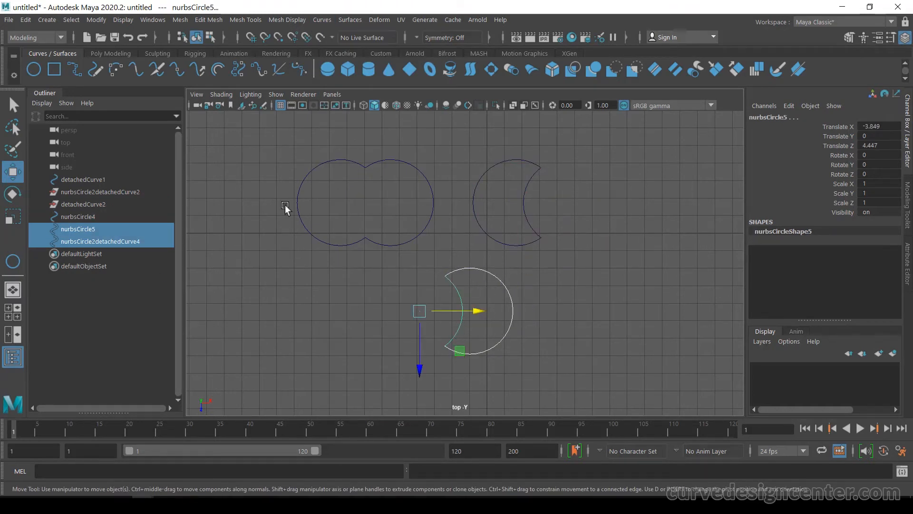
click(320, 21)
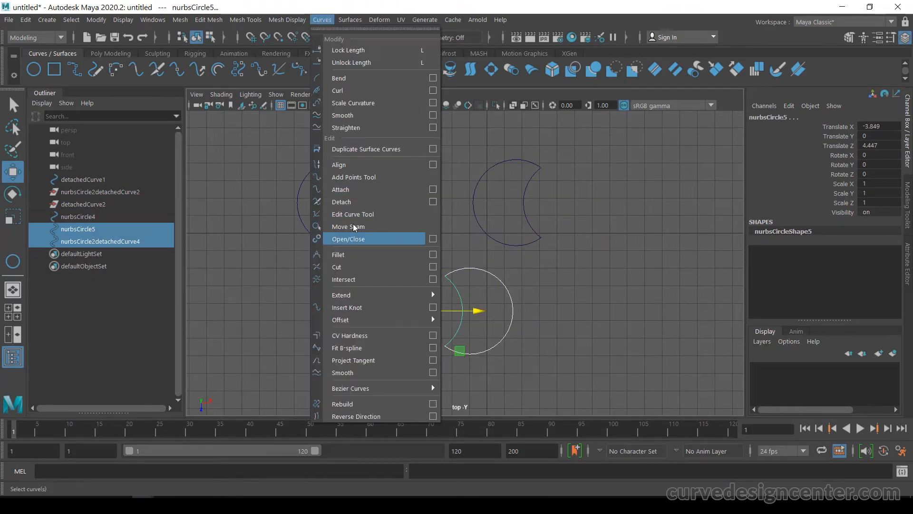
click(347, 190)
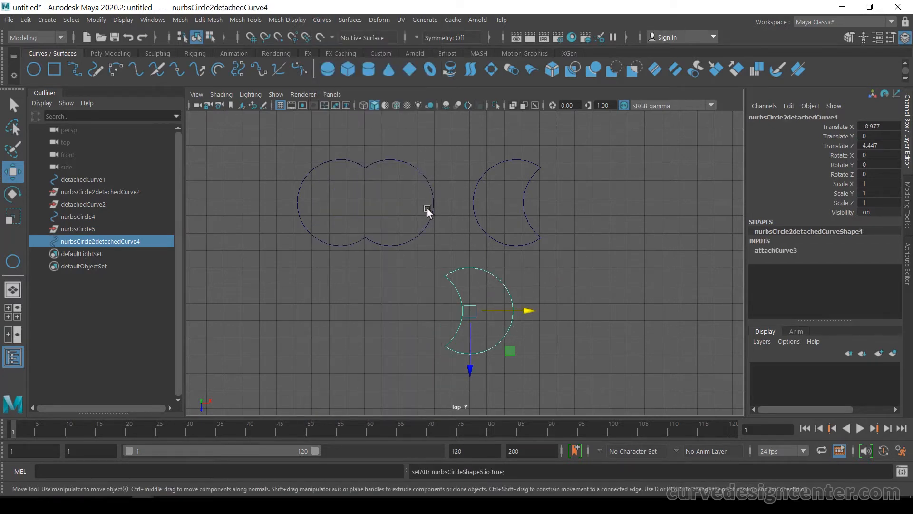
Step: Move each attached shape to test it, undoing each move
click(550, 285)
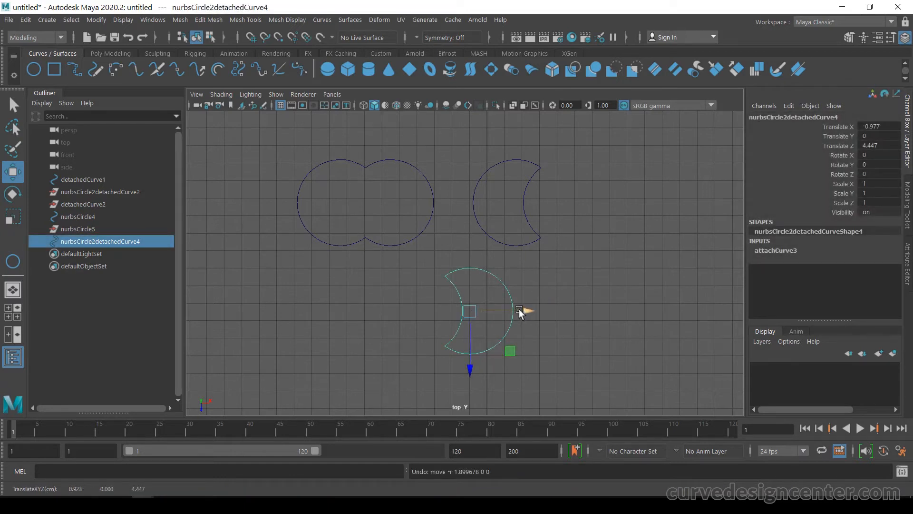
drag(518, 310, 554, 310)
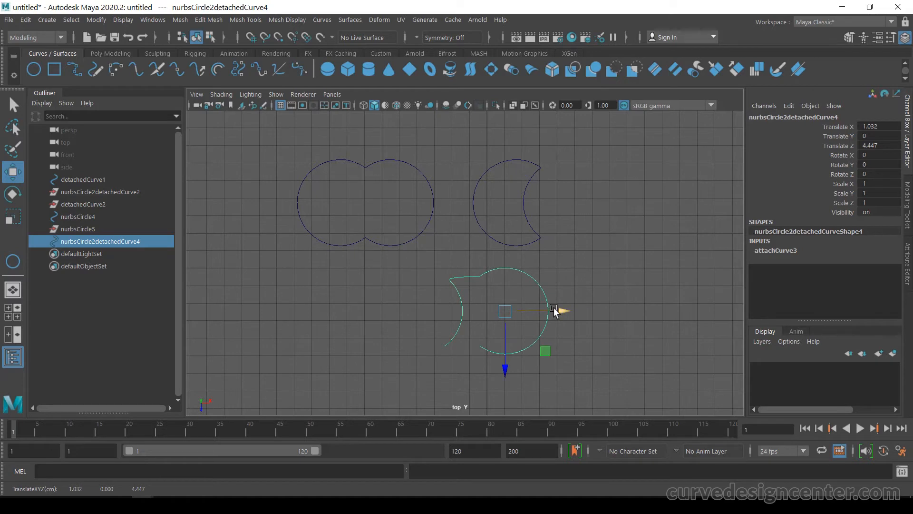
key(ctrl+z)
drag(508, 190, 613, 211)
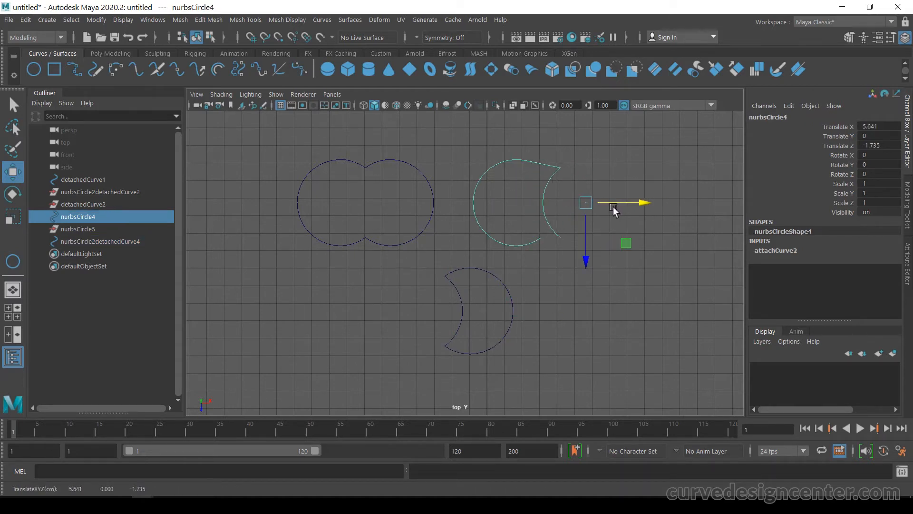
key(ctrl+z)
drag(397, 147, 426, 187)
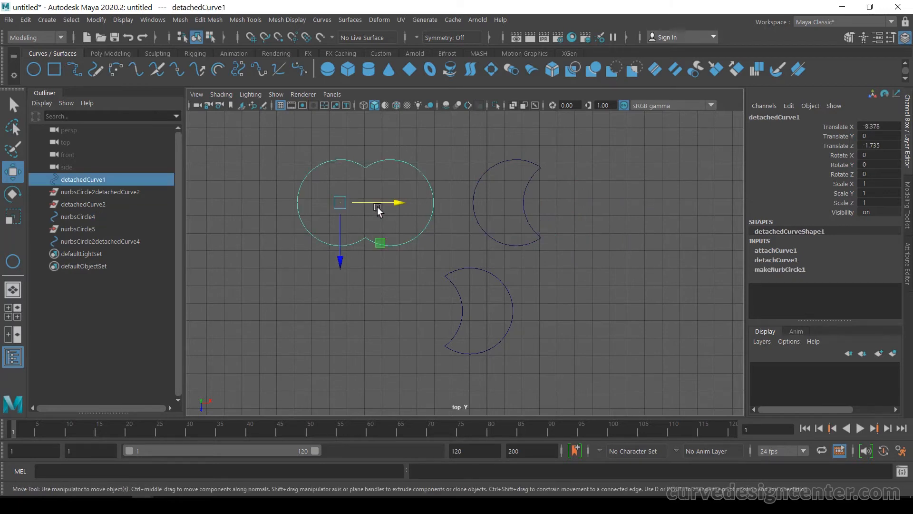
drag(378, 211, 350, 221)
key(ctrl+z)
Step: Delete all construction history from the merged outline and both crescent curves
click(25, 20)
mouse_move(71, 178)
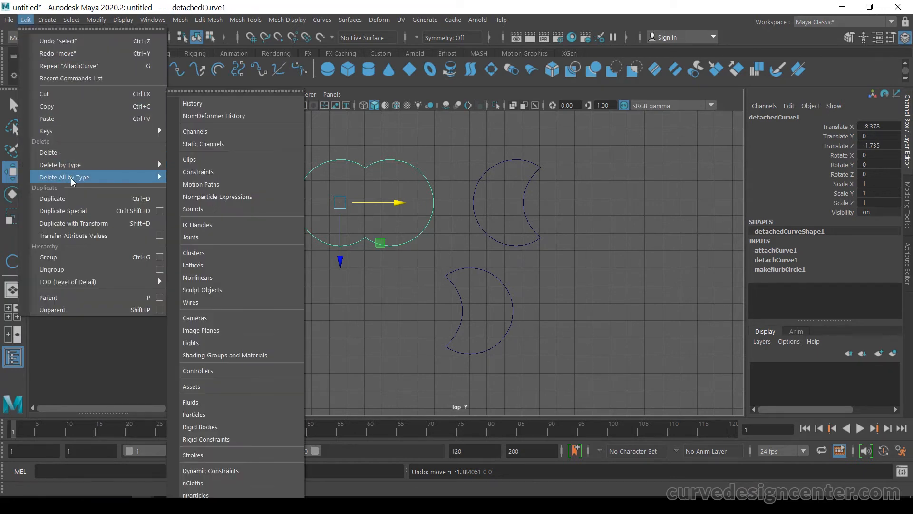
click(199, 105)
drag(492, 149, 537, 197)
click(25, 19)
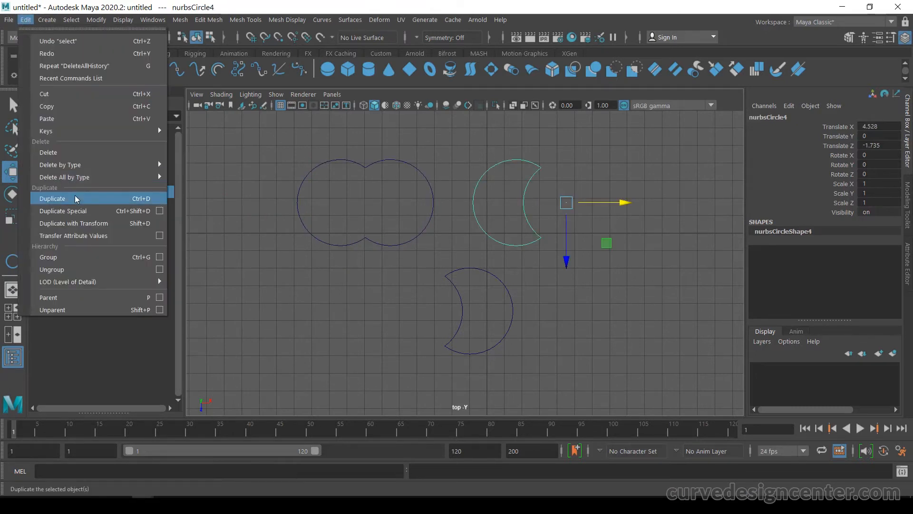
mouse_move(75, 183)
click(200, 105)
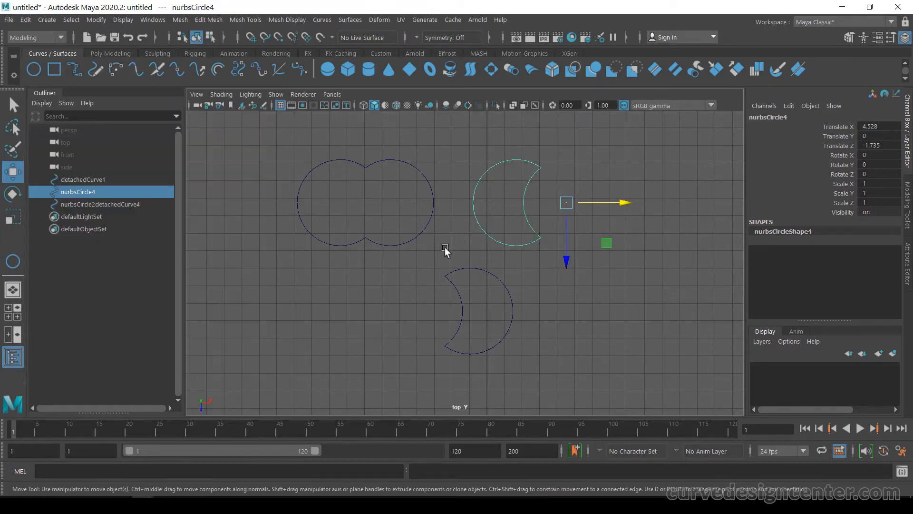
drag(443, 257, 473, 285)
click(25, 20)
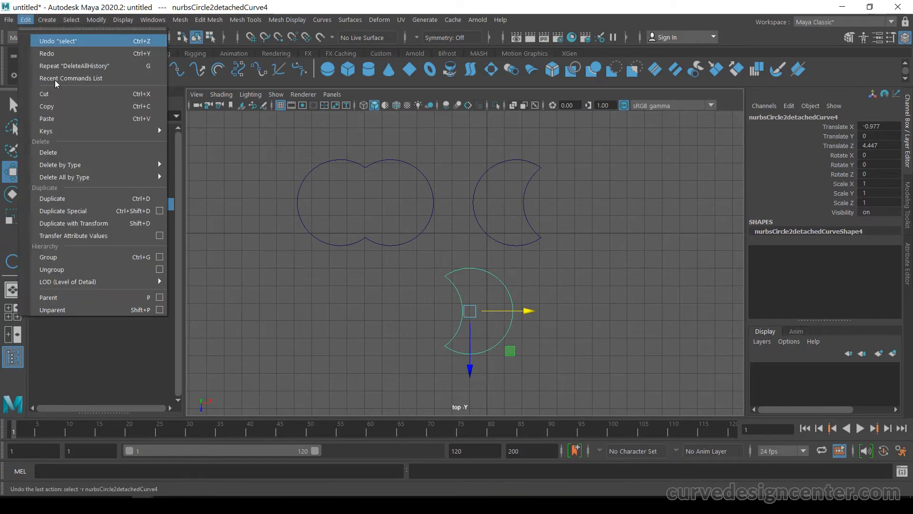
mouse_move(103, 181)
click(199, 103)
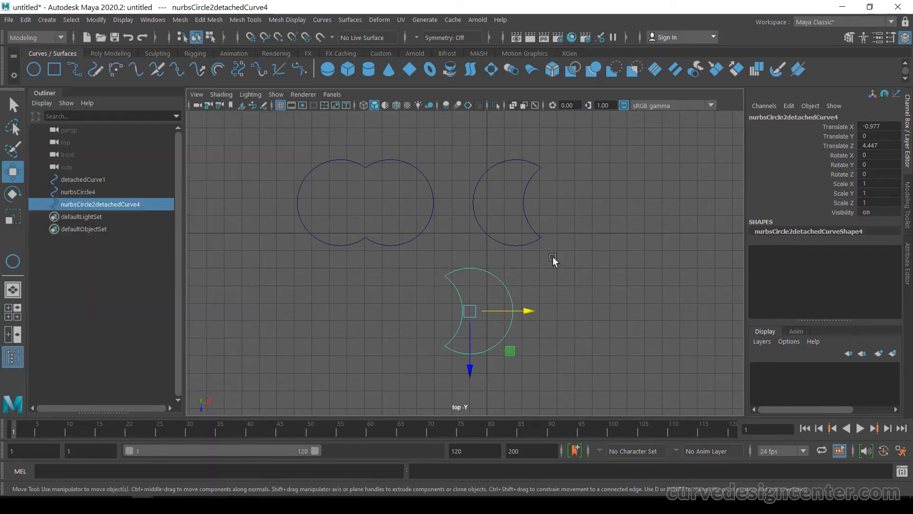
click(444, 243)
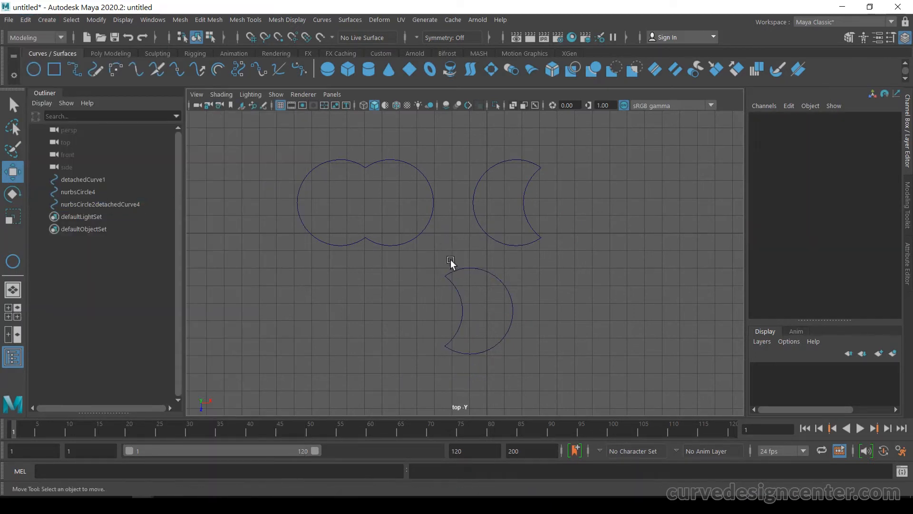
Step: Move the merged outline to the left and the upper crescent up and to the left
click(428, 175)
drag(341, 201, 297, 218)
click(484, 190)
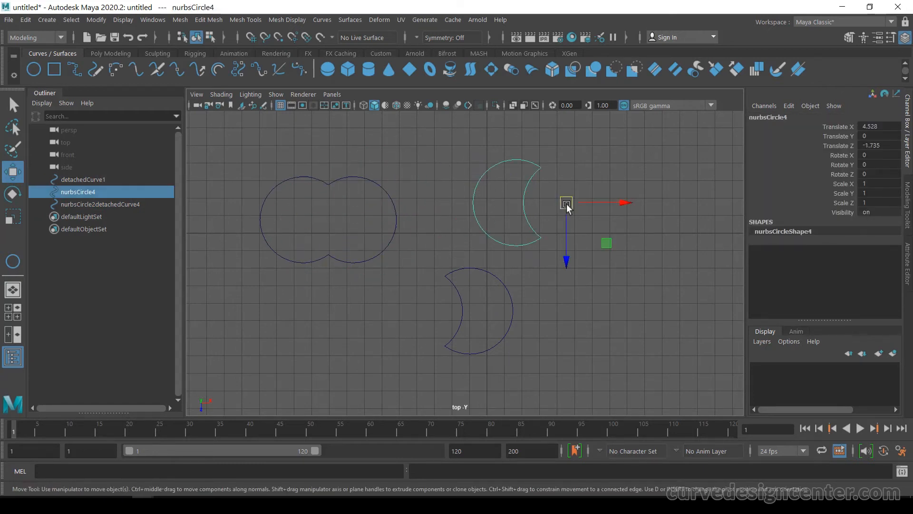
drag(567, 202, 523, 184)
drag(523, 184, 525, 182)
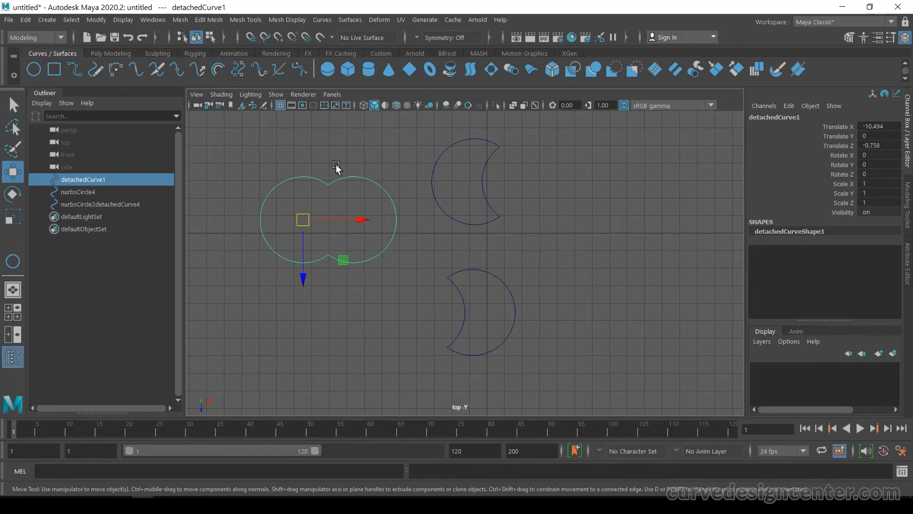
Step: Reset the Offset Curve options and apply an offset of about 1 to the merged outline
click(323, 20)
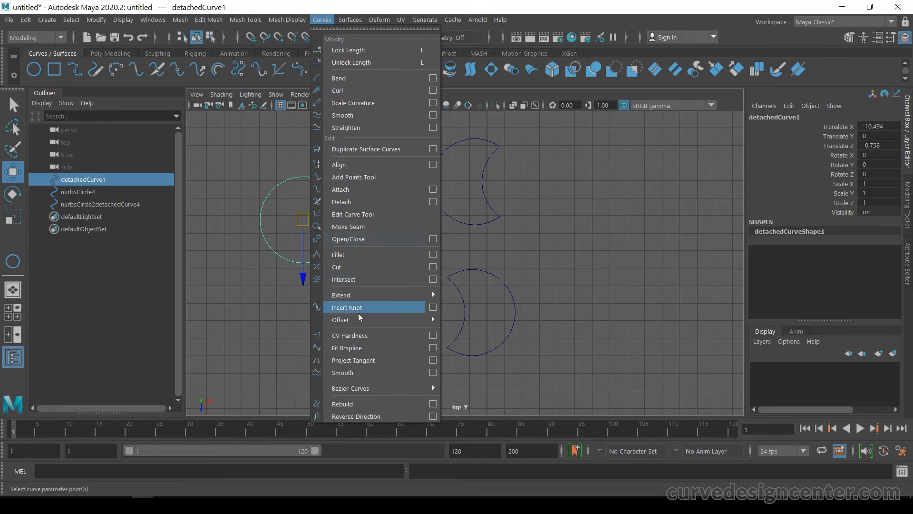
mouse_move(360, 324)
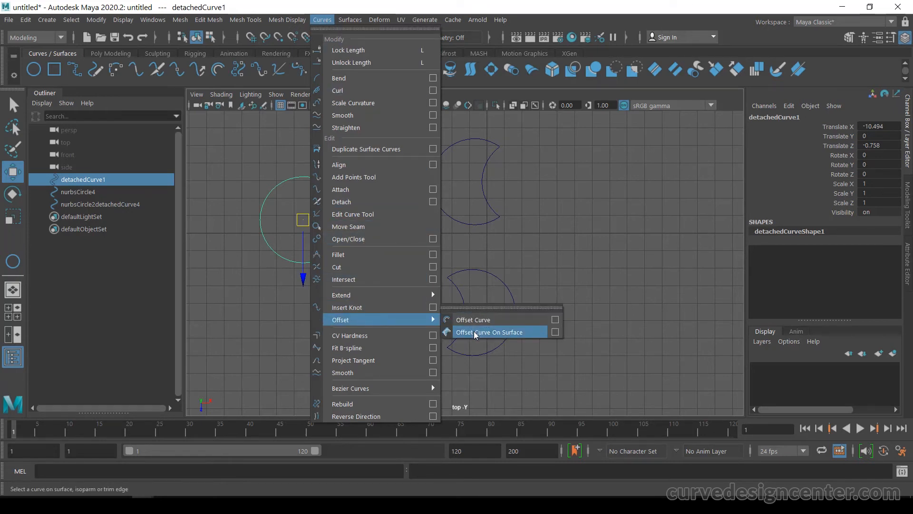
click(554, 320)
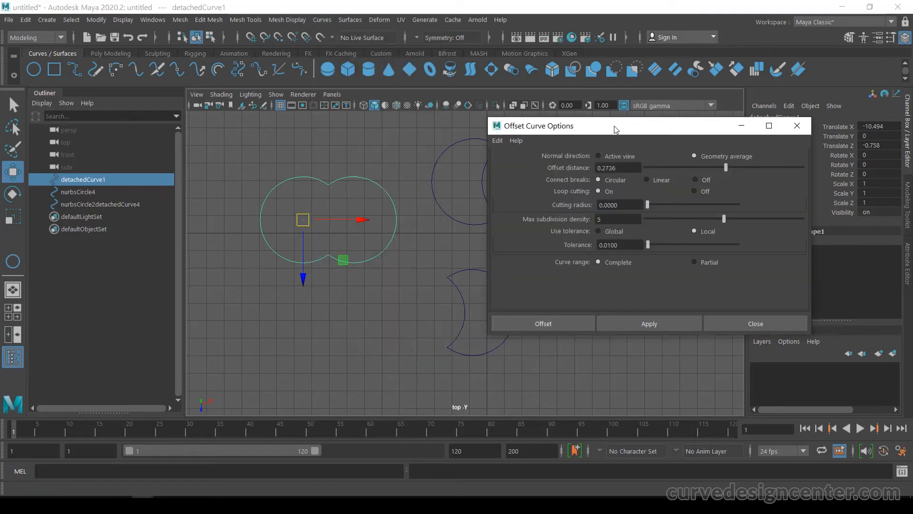
drag(614, 127, 514, 152)
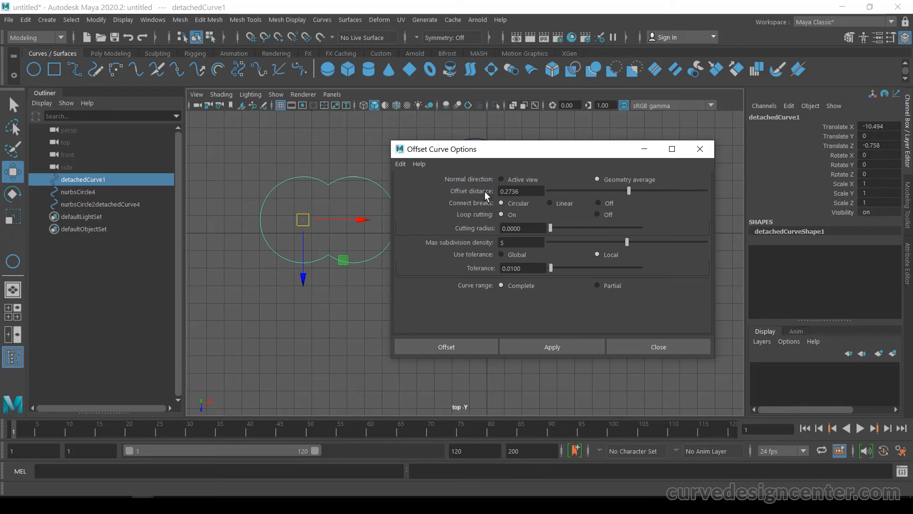
click(401, 163)
click(417, 189)
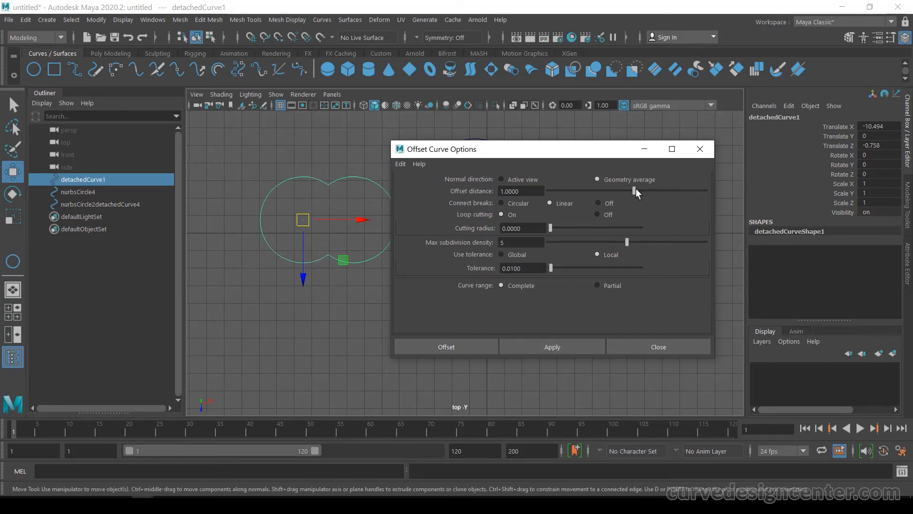
mouse_move(635, 189)
mouse_down()
mouse_move(621, 189)
mouse_move(630, 192)
mouse_up()
click(569, 347)
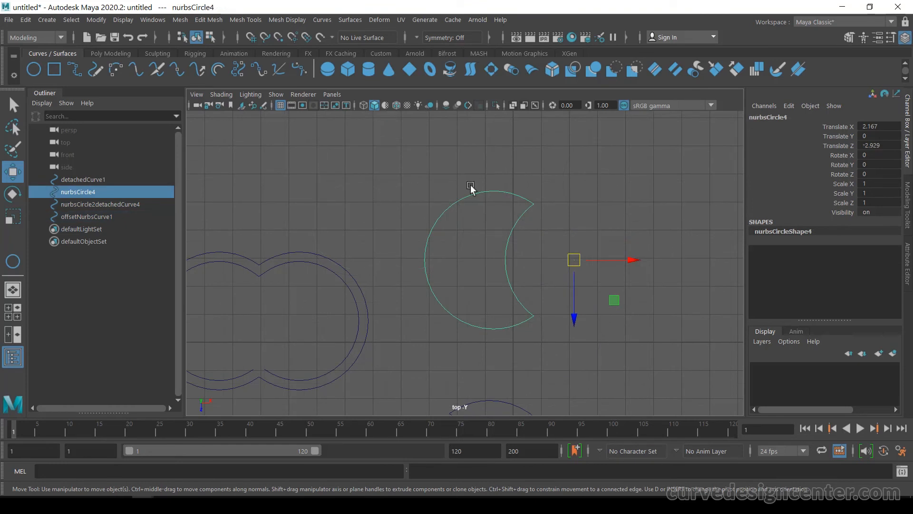
Step: Offset the upper crescent inward with an offset distance of -0.15, then close the options
click(323, 20)
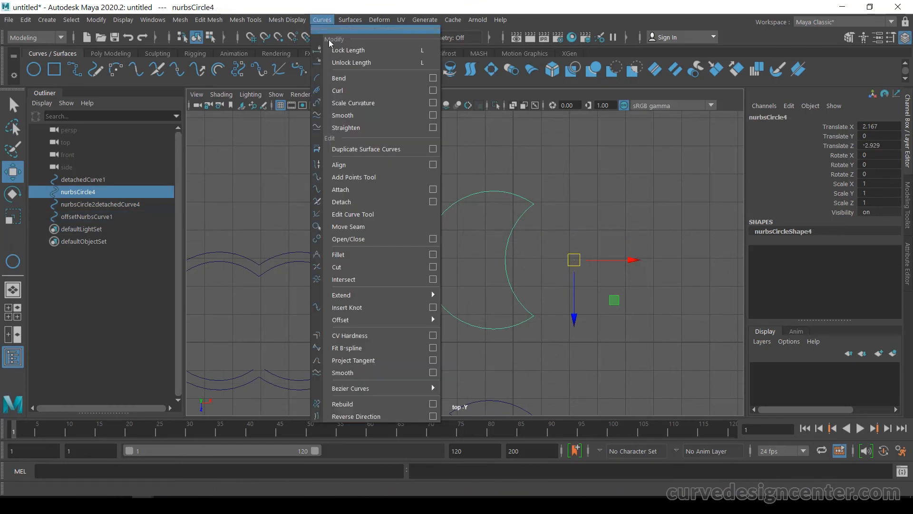
mouse_move(378, 320)
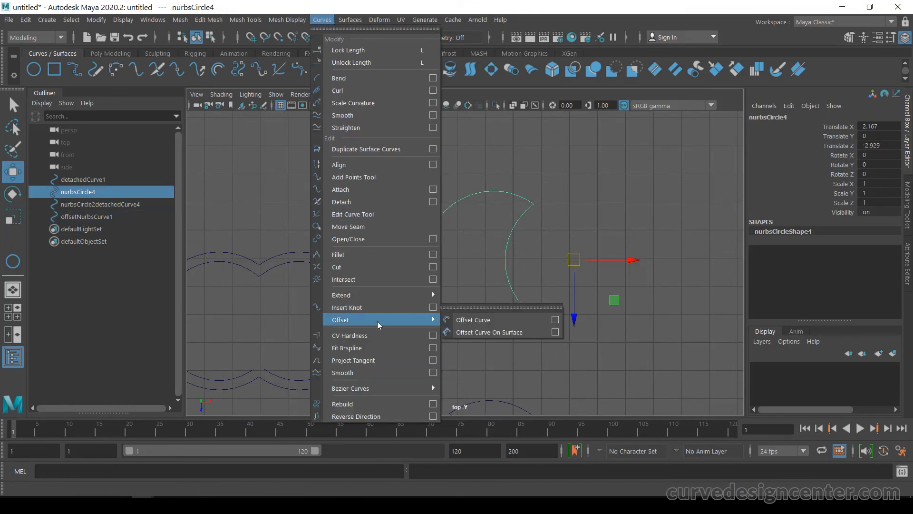
click(555, 321)
drag(575, 149, 261, 148)
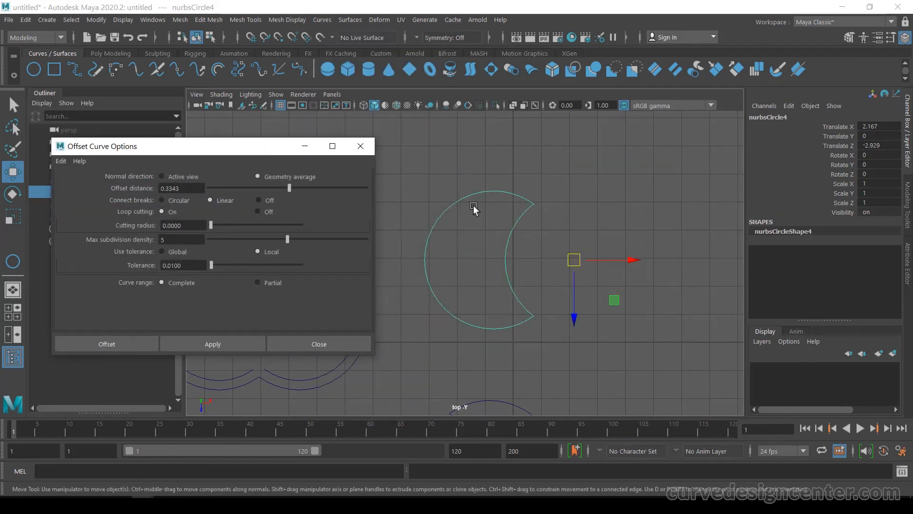
double_click(167, 189)
text(0.5)
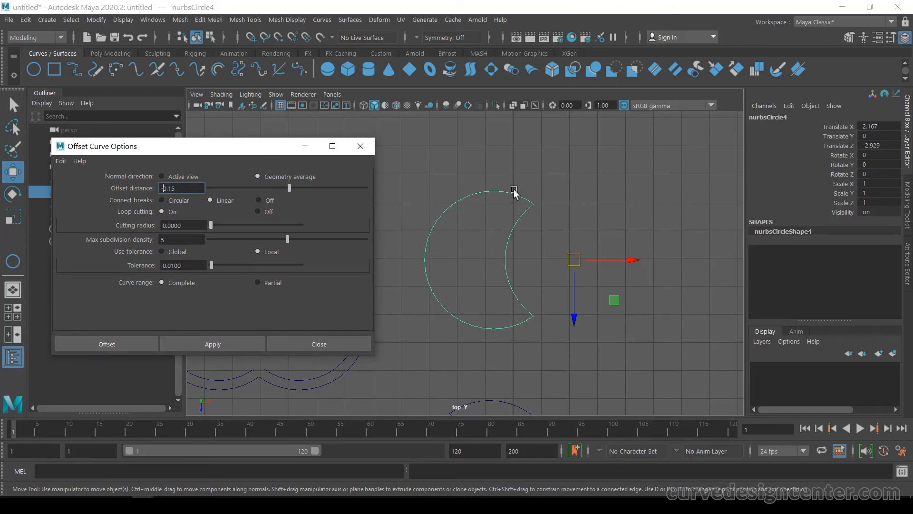
click(222, 343)
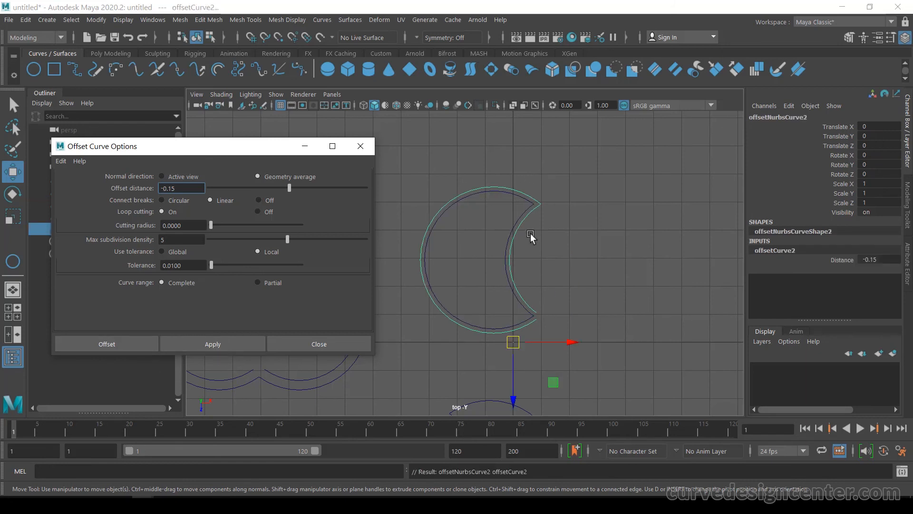
click(335, 342)
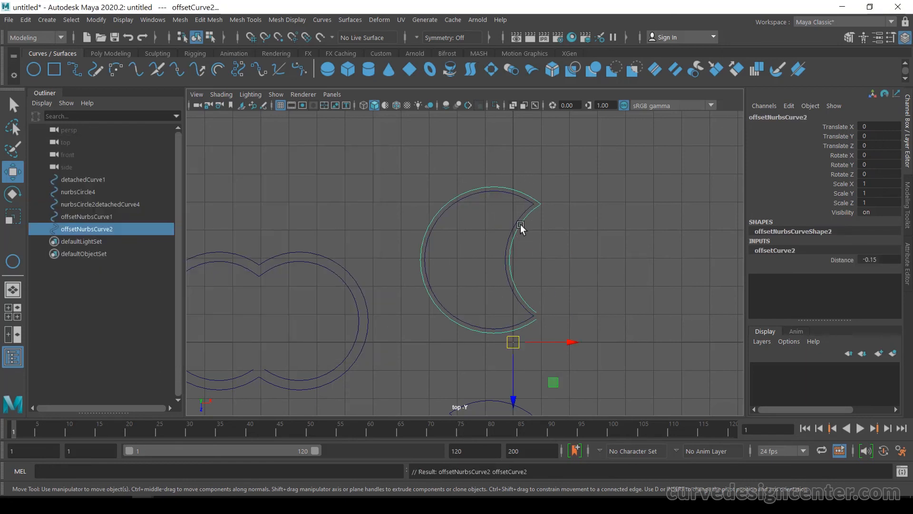
scroll(520, 224, up, 4)
alt+middle_drag(614, 209, 598, 210)
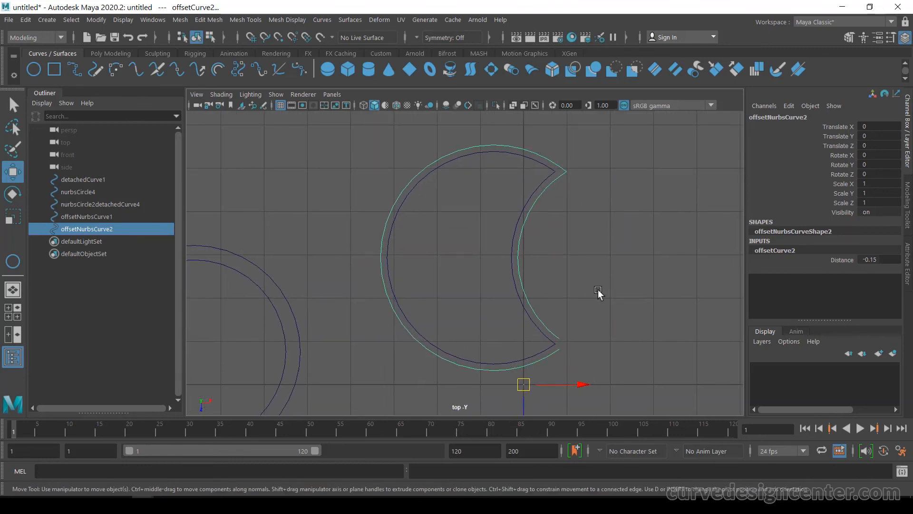
scroll(598, 290, down, 4)
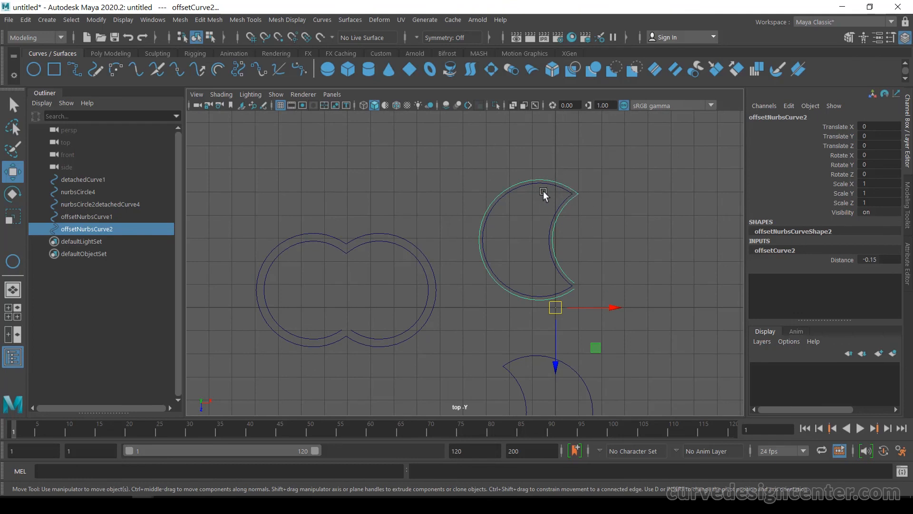
click(543, 191)
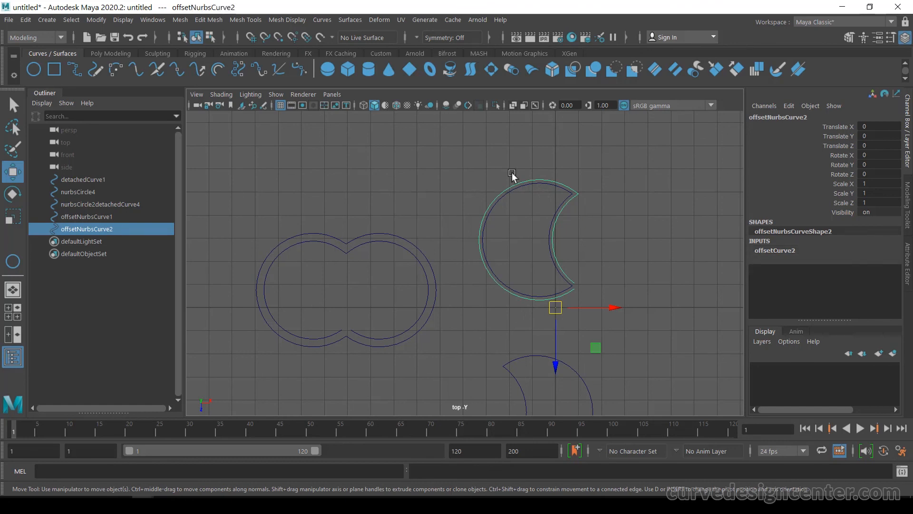
click(322, 19)
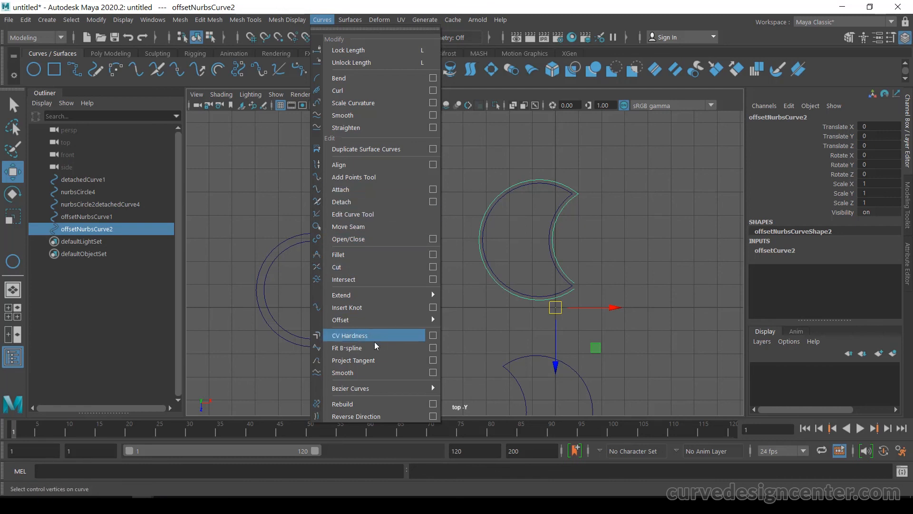
mouse_move(356, 326)
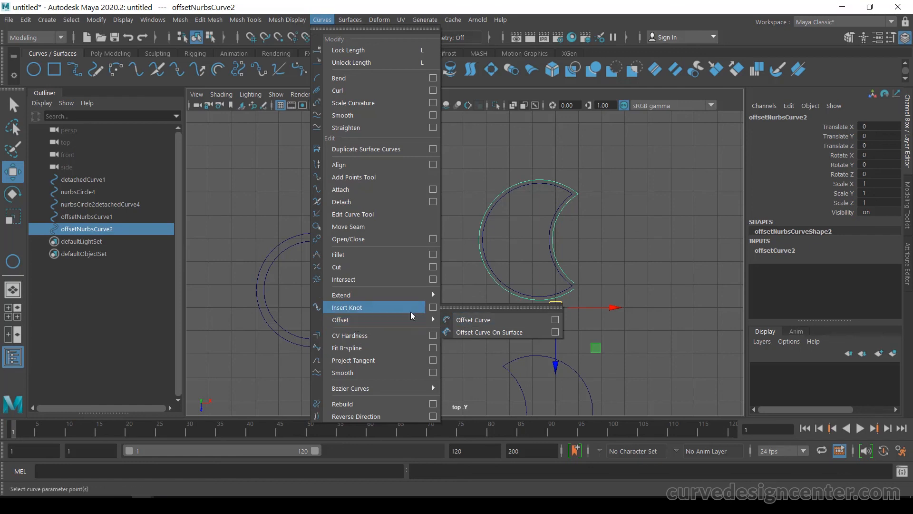
click(504, 145)
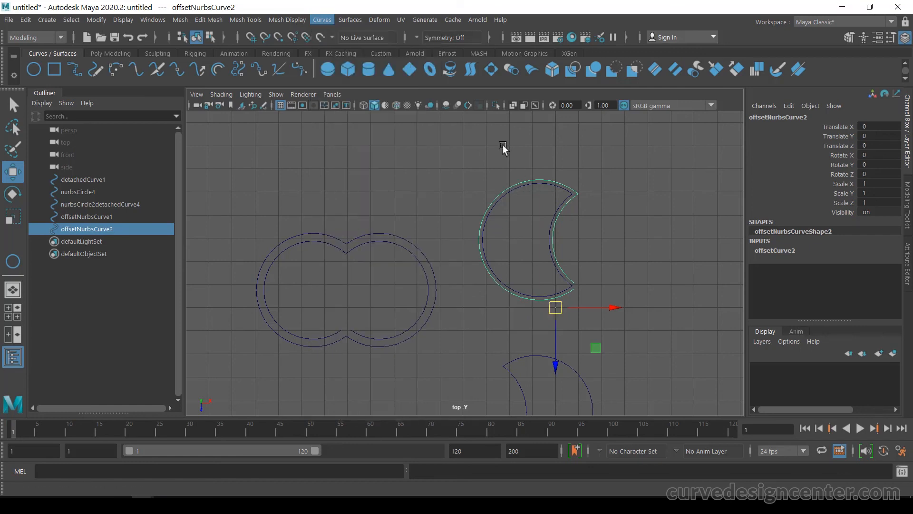
click(503, 144)
Step: Delete all construction history in the scene
click(25, 20)
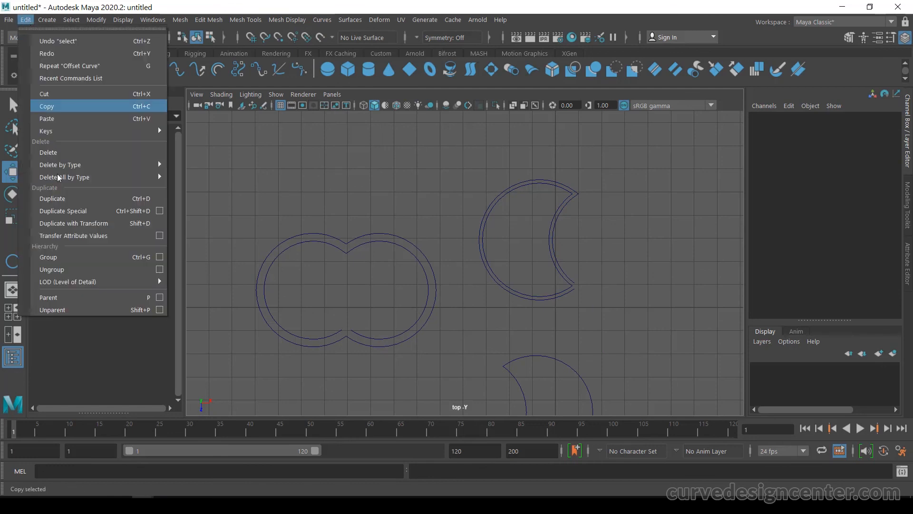
mouse_move(66, 179)
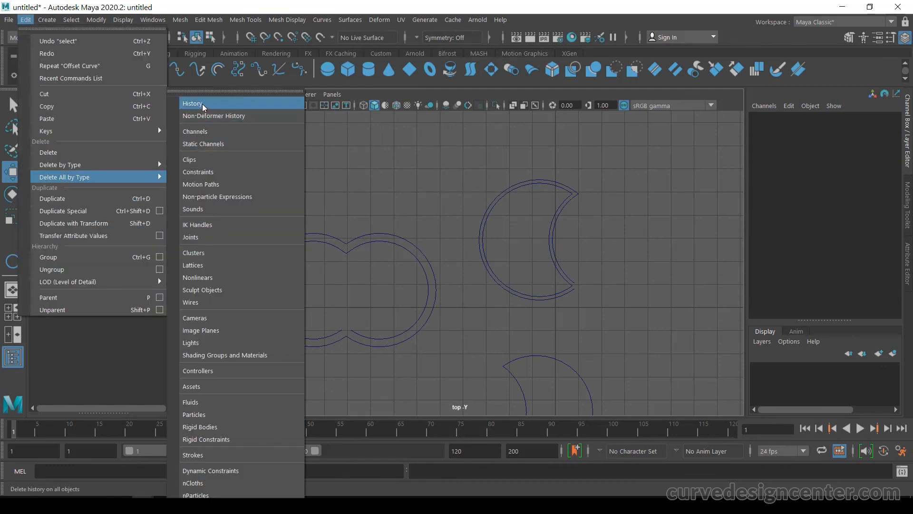